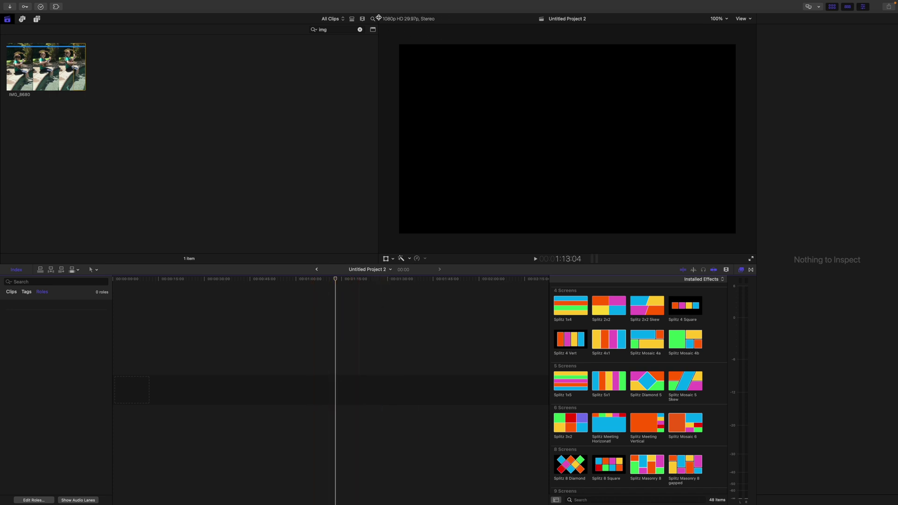
- Nudge the playhead slightly later in the empty Untitled Project 2 timeline
{"action": "left_click", "coordinate": [337, 280]}
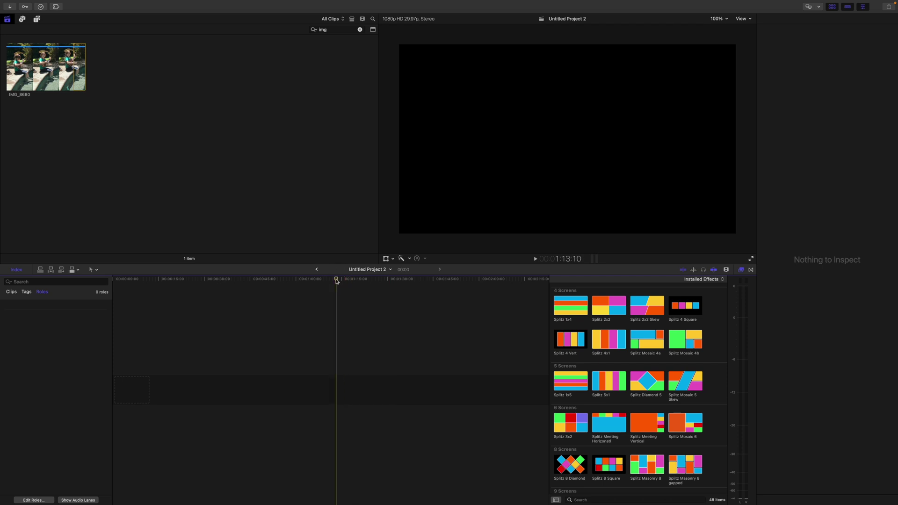
- Preview and select the whole vertical IMG_8680 clip, then add it to the Untitled Project 2 timeline
{"action": "left_click", "coordinate": [29, 80]}
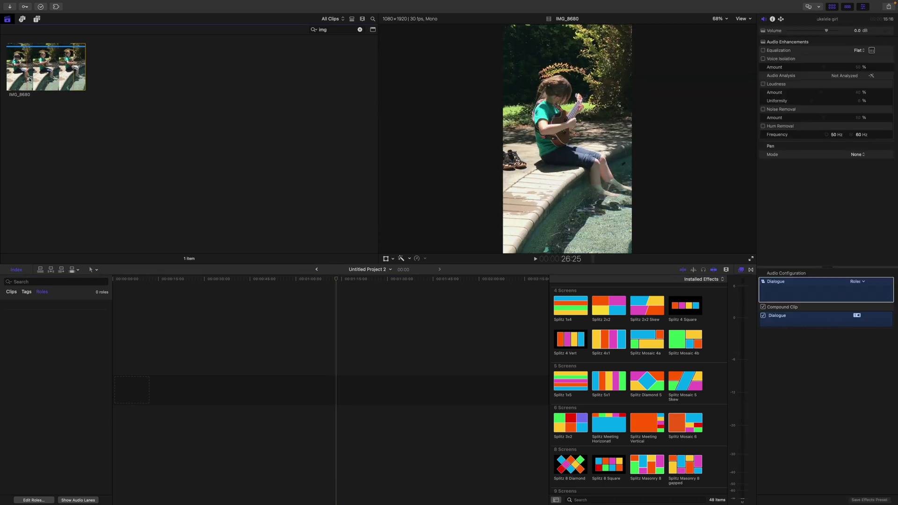
{"action": "left_click", "coordinate": [52, 79]}
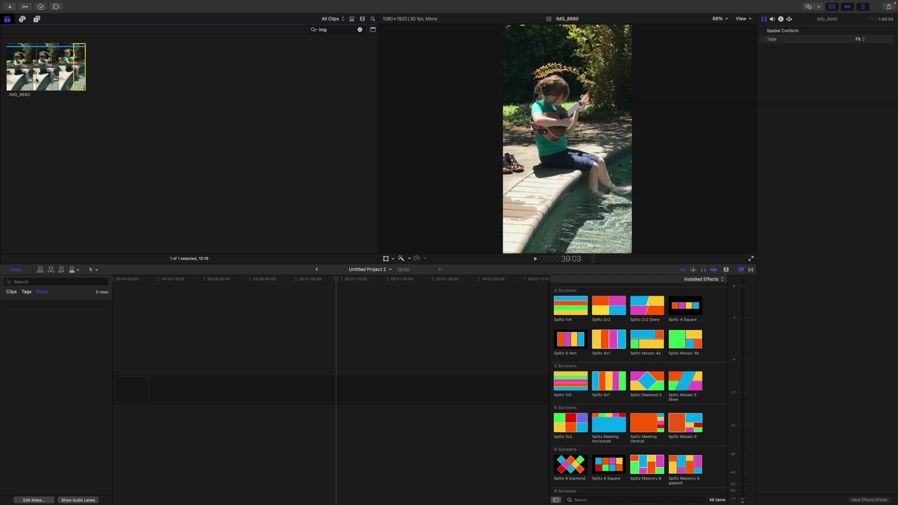
{"action": "left_click", "coordinate": [36, 79]}
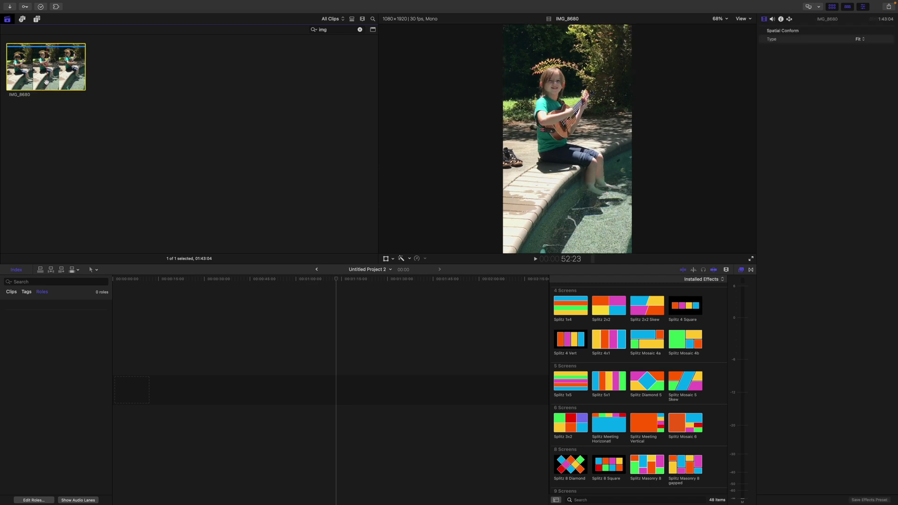
{"action": "left_click_drag", "start_coordinate": [37, 79], "coordinate": [182, 378]}
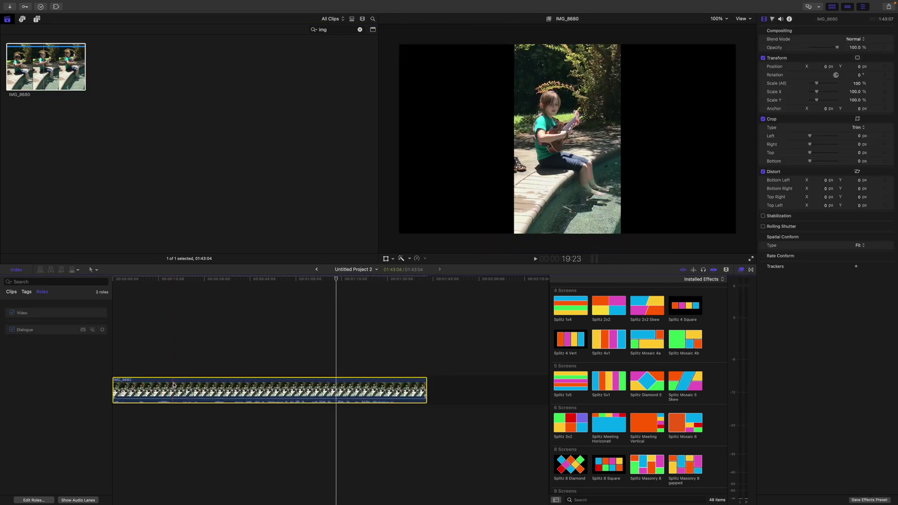
- Scrub the playhead through the IMG_8680 clip to check its pillarboxed frame
{"action": "left_click_drag", "start_coordinate": [292, 278], "coordinate": [254, 282]}
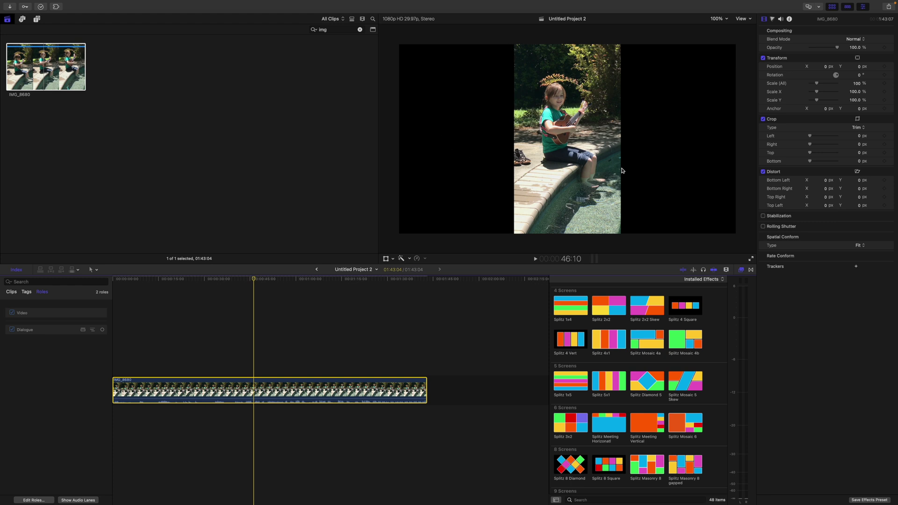
{"action": "left_click", "coordinate": [272, 279]}
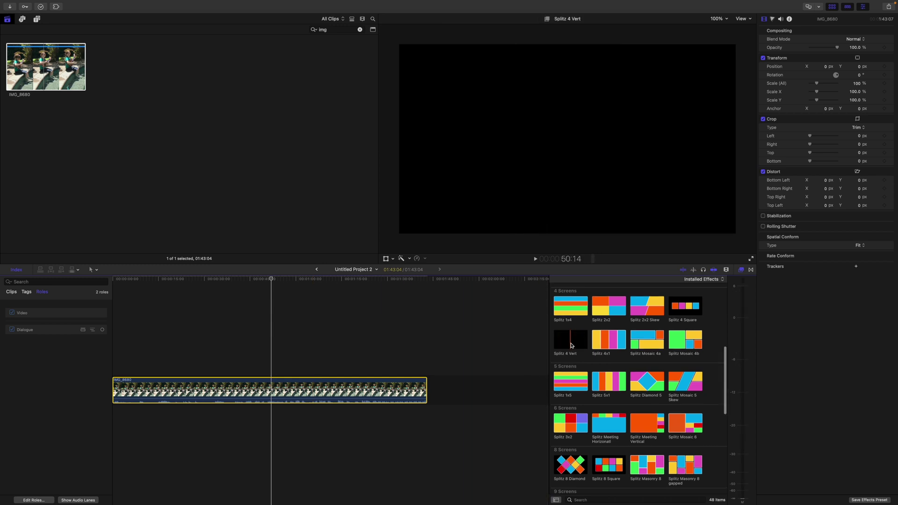
- Drop Splitz 4 Vert onto the IMG_8680 clip and raise its Position Preset to 1.1
{"action": "scroll", "coordinate": [568, 348], "scroll_direction": "down", "scroll_amount": 1}
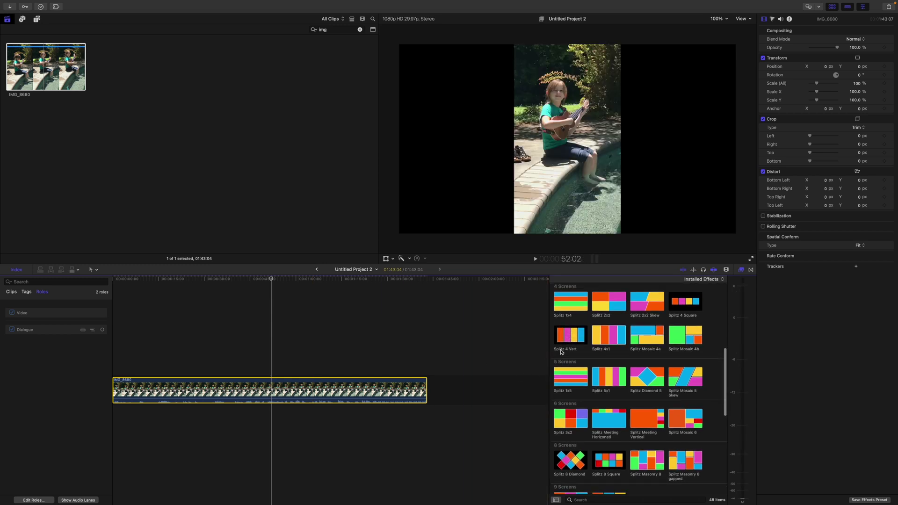
{"action": "left_click_drag", "start_coordinate": [569, 340], "coordinate": [275, 385]}
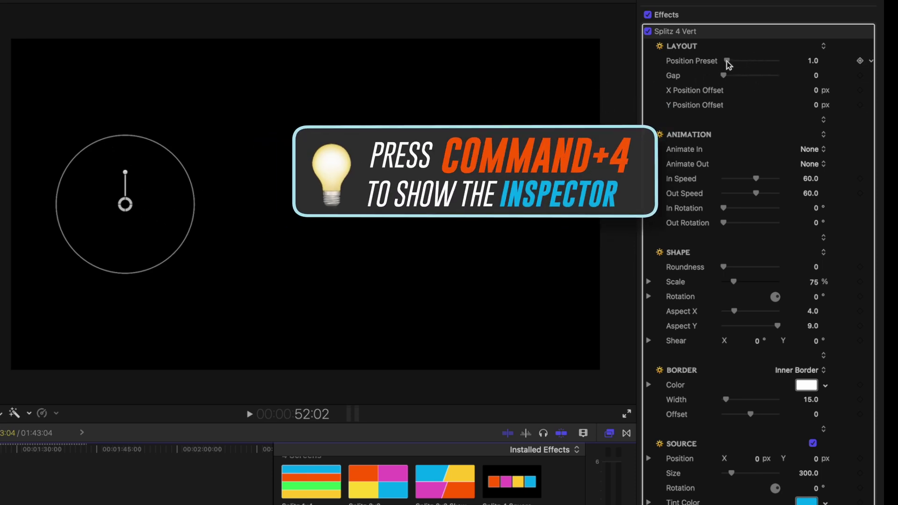
{"action": "mouse_move", "coordinate": [727, 61]}
{"action": "left_mouse_down"}
{"action": "mouse_move", "coordinate": [752, 61]}
{"action": "mouse_move", "coordinate": [730, 64]}
{"action": "left_mouse_up"}
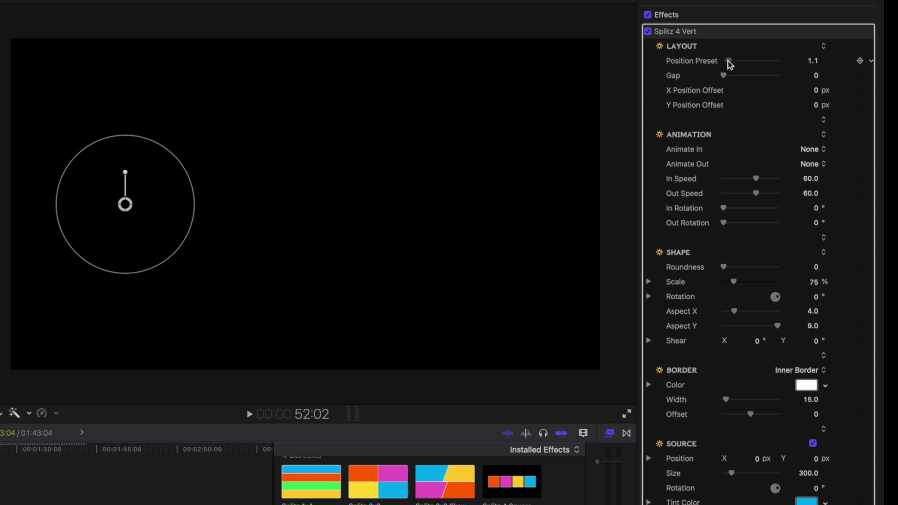
- Raise the Splitz 4 Vert Position Preset to 2.34 and shift the footage inside the panel
{"action": "mouse_move", "coordinate": [730, 64]}
{"action": "left_mouse_down"}
{"action": "mouse_move", "coordinate": [780, 68]}
{"action": "mouse_move", "coordinate": [730, 69]}
{"action": "mouse_move", "coordinate": [772, 68]}
{"action": "mouse_move", "coordinate": [731, 66]}
{"action": "mouse_move", "coordinate": [747, 66]}
{"action": "left_mouse_up"}
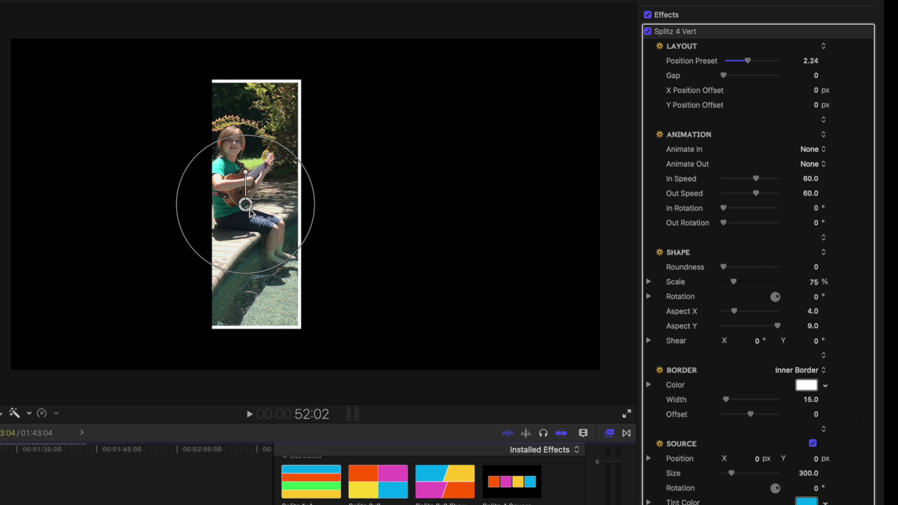
{"action": "mouse_move", "coordinate": [747, 61]}
{"action": "left_mouse_down"}
{"action": "mouse_move", "coordinate": [722, 65]}
{"action": "mouse_move", "coordinate": [783, 69]}
{"action": "mouse_move", "coordinate": [737, 69]}
{"action": "mouse_move", "coordinate": [762, 64]}
{"action": "mouse_move", "coordinate": [749, 68]}
{"action": "left_mouse_up"}
{"action": "mouse_move", "coordinate": [246, 207]}
{"action": "left_mouse_down"}
{"action": "mouse_move", "coordinate": [314, 206]}
{"action": "mouse_move", "coordinate": [221, 211]}
{"action": "mouse_move", "coordinate": [301, 206]}
{"action": "mouse_move", "coordinate": [206, 203]}
{"action": "mouse_move", "coordinate": [259, 206]}
{"action": "left_mouse_up"}
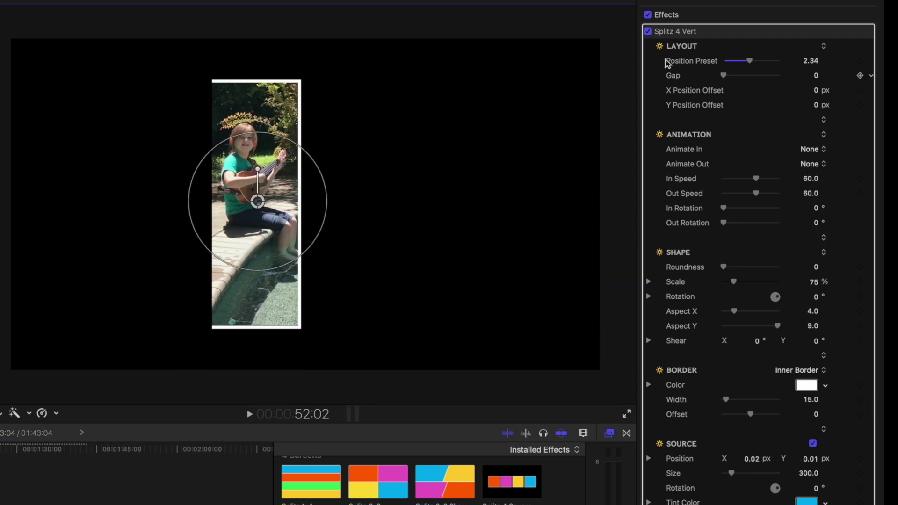
{"action": "left_click", "coordinate": [794, 31]}
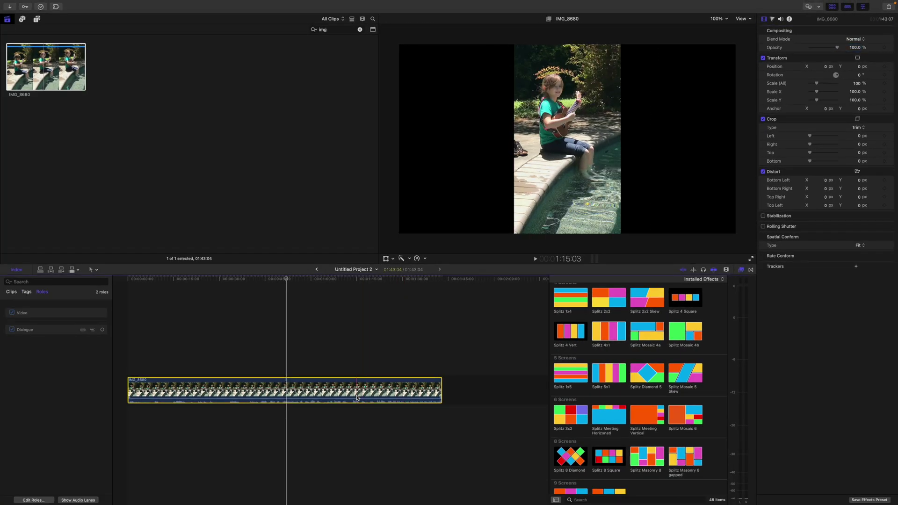
- Delete the Splitz-affected clip and place a fresh IMG_8680 from the browser into the timeline
{"action": "key", "text": "Delete"}
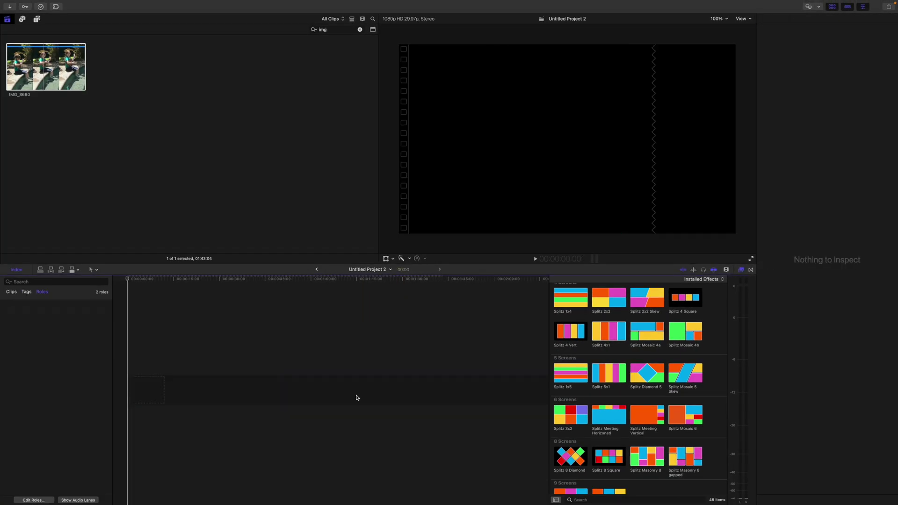
{"action": "left_click", "coordinate": [39, 80]}
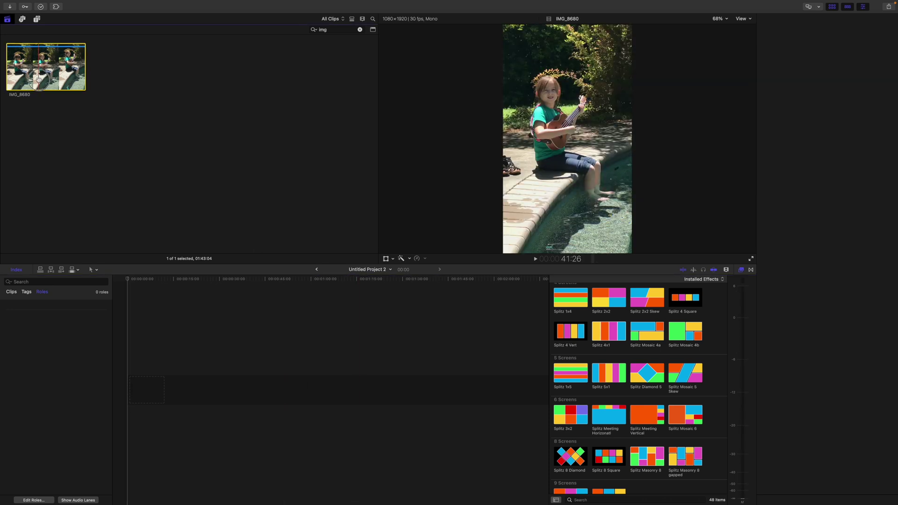
{"action": "left_click_drag", "start_coordinate": [39, 80], "coordinate": [159, 393]}
{"action": "left_click_drag", "start_coordinate": [273, 280], "coordinate": [242, 286]}
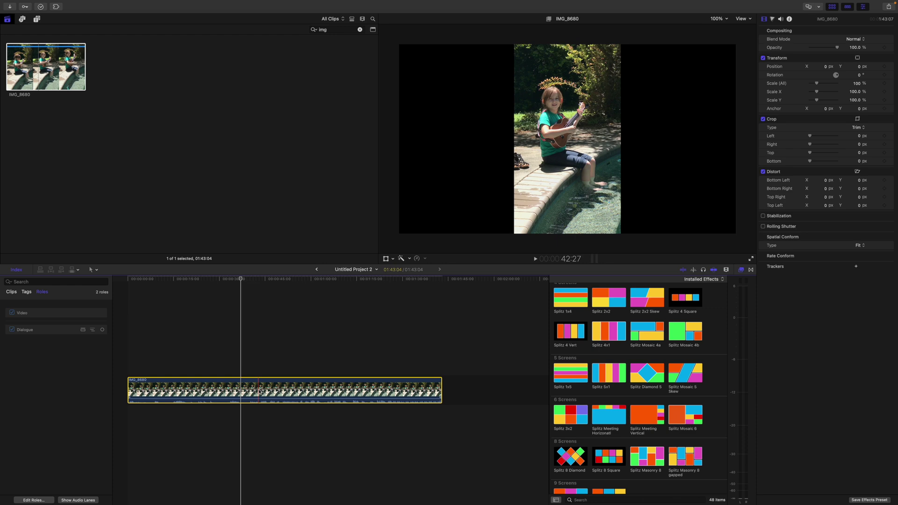
{"action": "key", "text": "alt+g"}
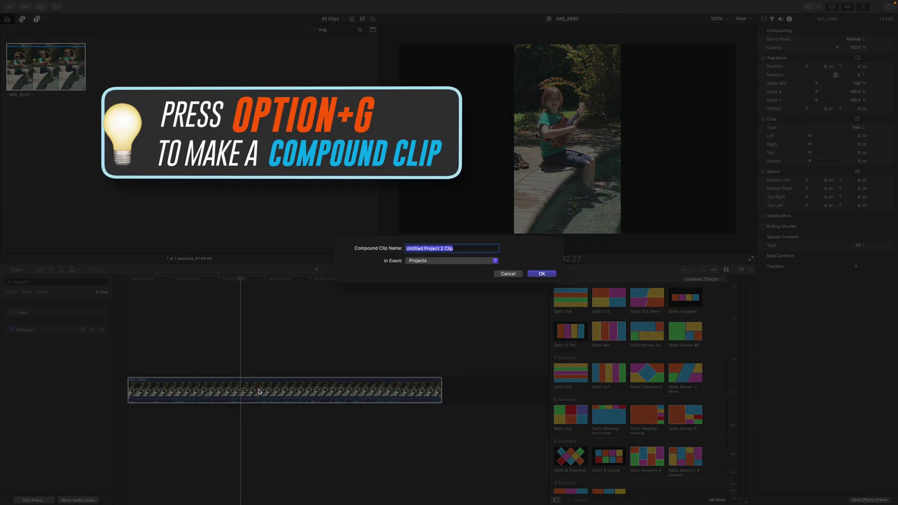
- Create the compound clip named 'ukelele playing by pool' in the Projects event
{"action": "type", "text": "ukelele playing by pool"}
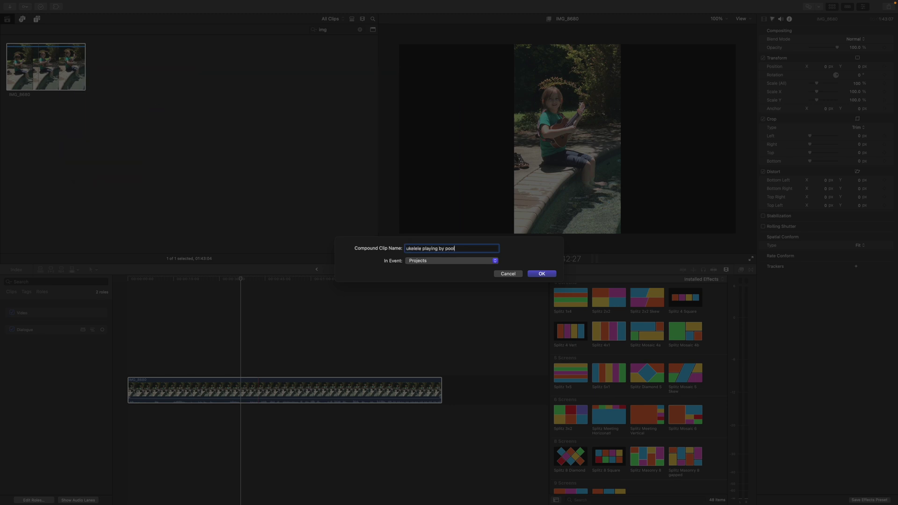
{"action": "left_click", "coordinate": [541, 275]}
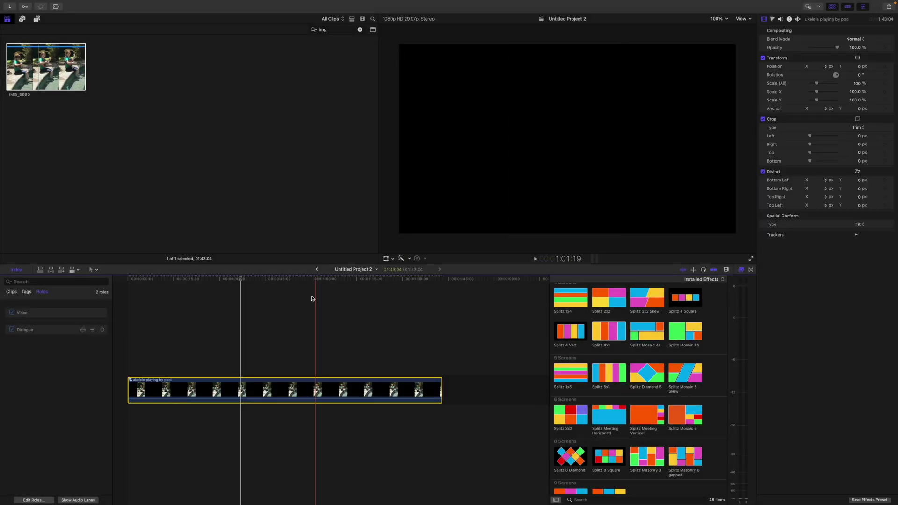
{"action": "left_click_drag", "start_coordinate": [287, 277], "coordinate": [214, 286]}
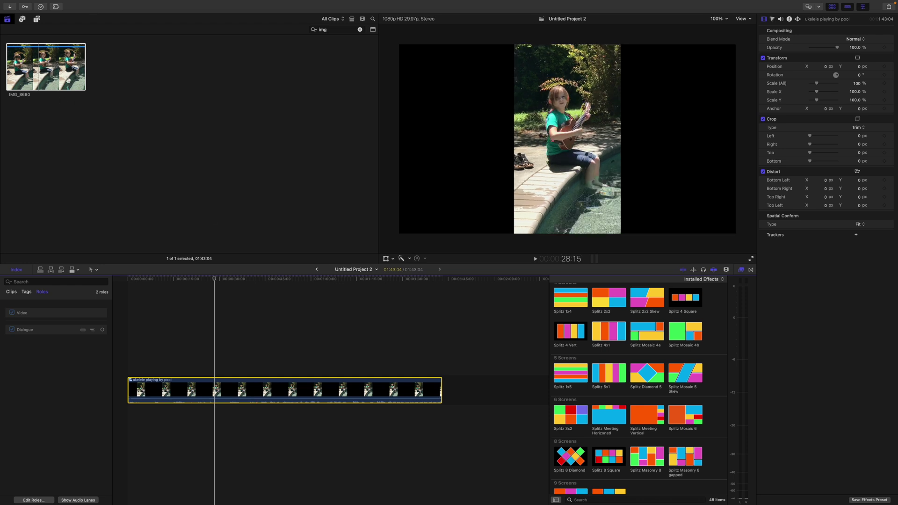
- Scrub forward through the 'ukelele playing by pool' compound clip to preview the ukulele playing
{"action": "left_click", "coordinate": [243, 281]}
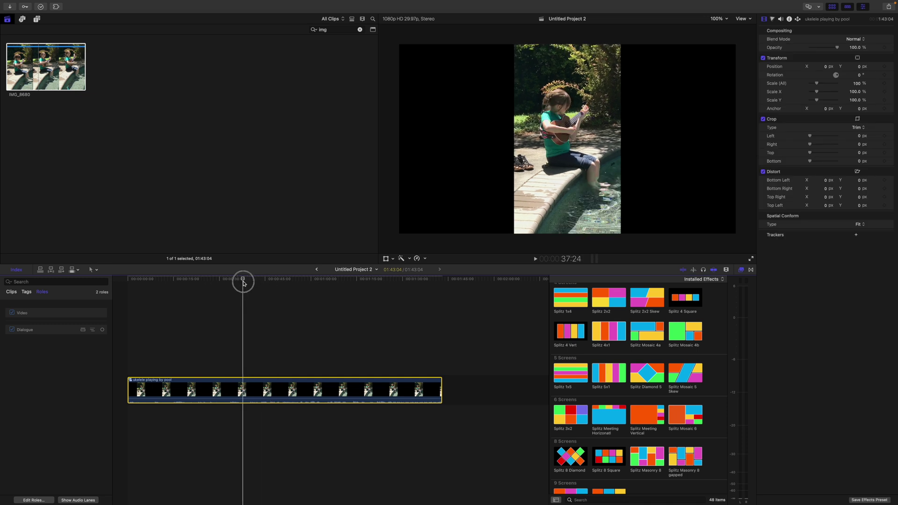
{"action": "left_click_drag", "start_coordinate": [243, 283], "coordinate": [273, 285]}
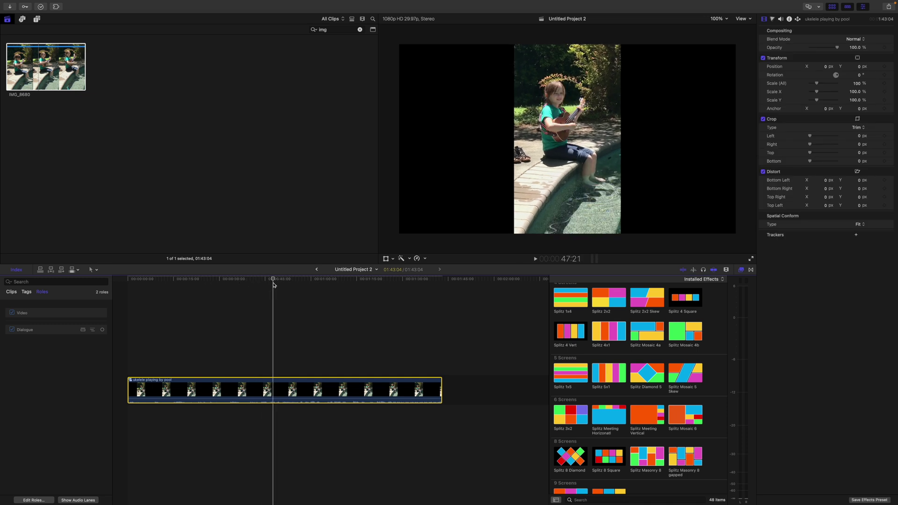
{"action": "mouse_move", "coordinate": [274, 284]}
{"action": "left_mouse_down"}
{"action": "mouse_move", "coordinate": [246, 279]}
{"action": "mouse_move", "coordinate": [277, 279]}
{"action": "left_mouse_up"}
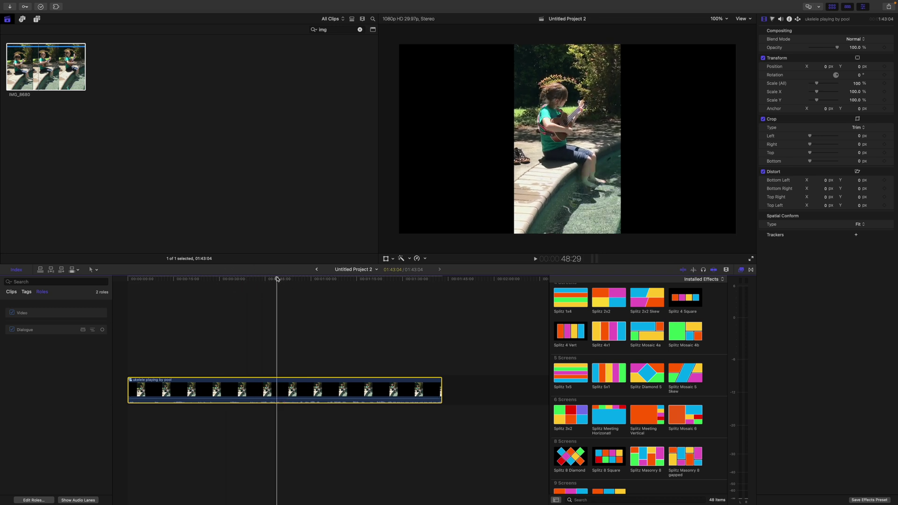
{"action": "key", "text": "shift+t"}
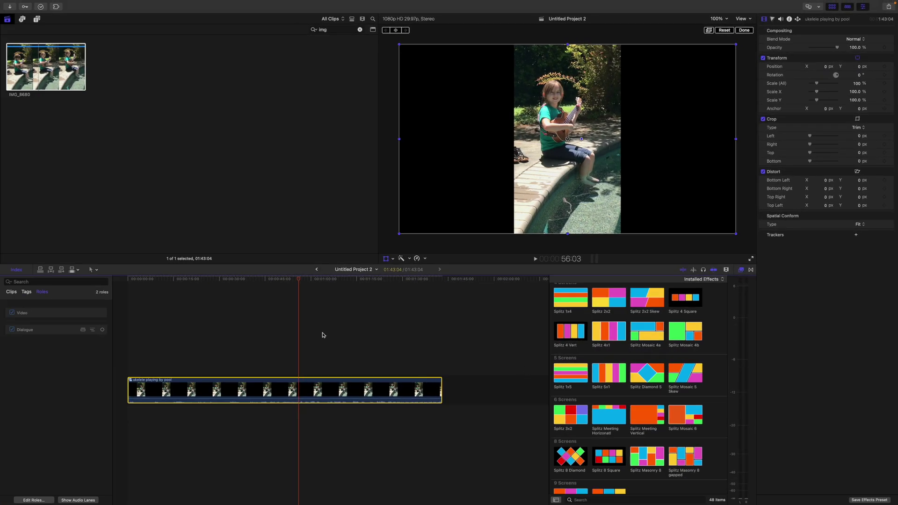
{"action": "key", "text": "a"}
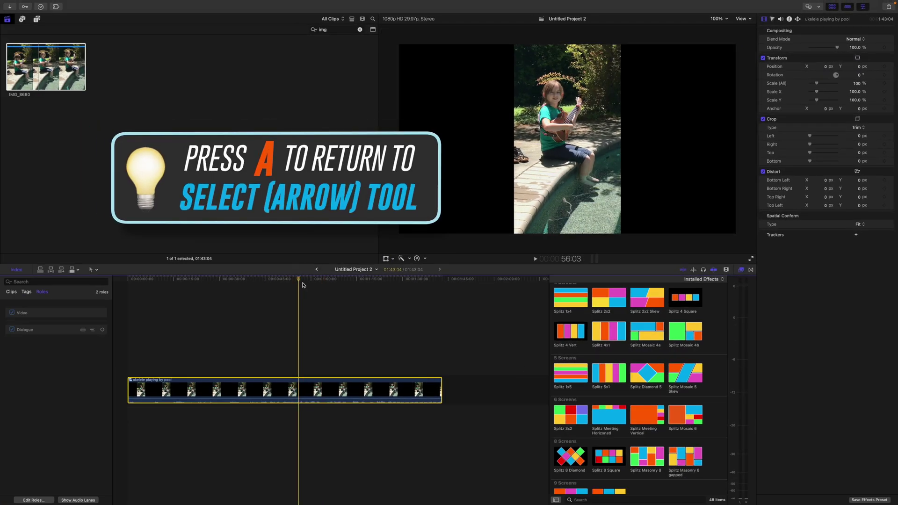
{"action": "left_click", "coordinate": [264, 280]}
- Move the playhead to around 57 seconds and drop Splitz 4 Vert onto the compound clip
{"action": "left_click_drag", "start_coordinate": [264, 282], "coordinate": [304, 283]}
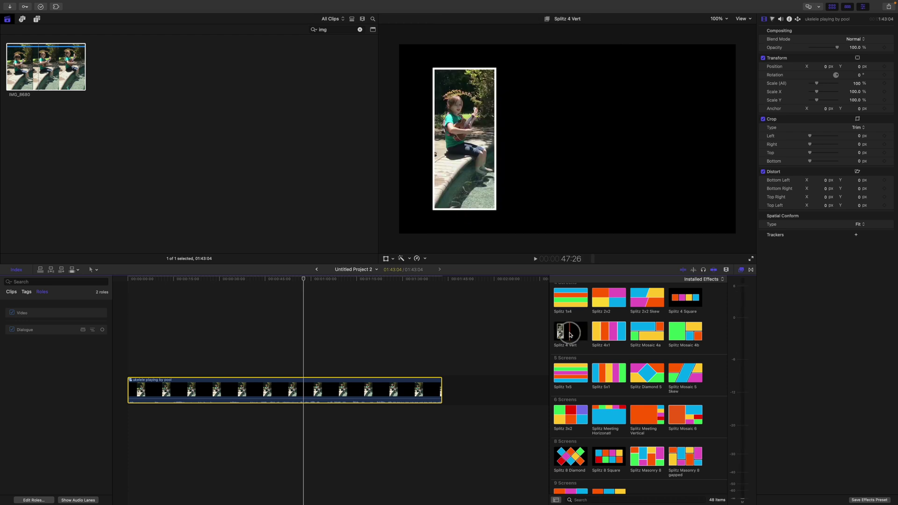
{"action": "left_click_drag", "start_coordinate": [570, 335], "coordinate": [405, 340]}
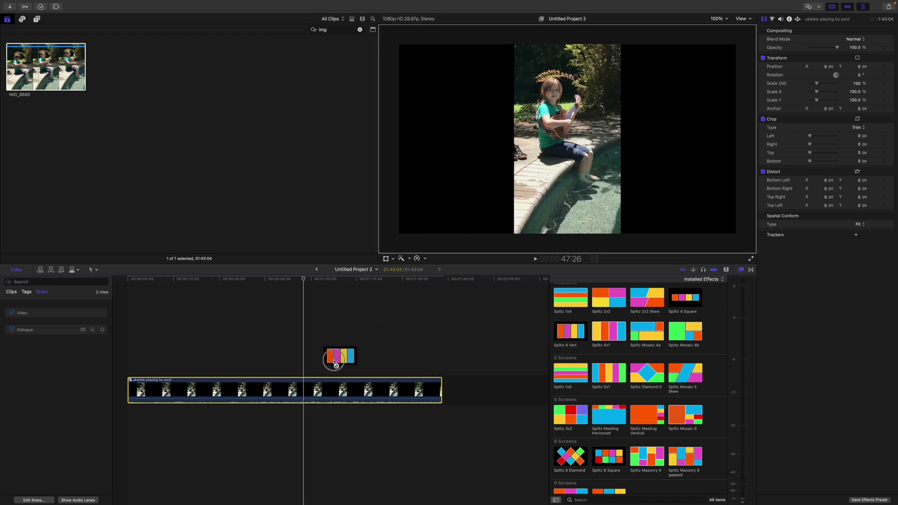
{"action": "left_click_drag", "start_coordinate": [334, 361], "coordinate": [289, 390]}
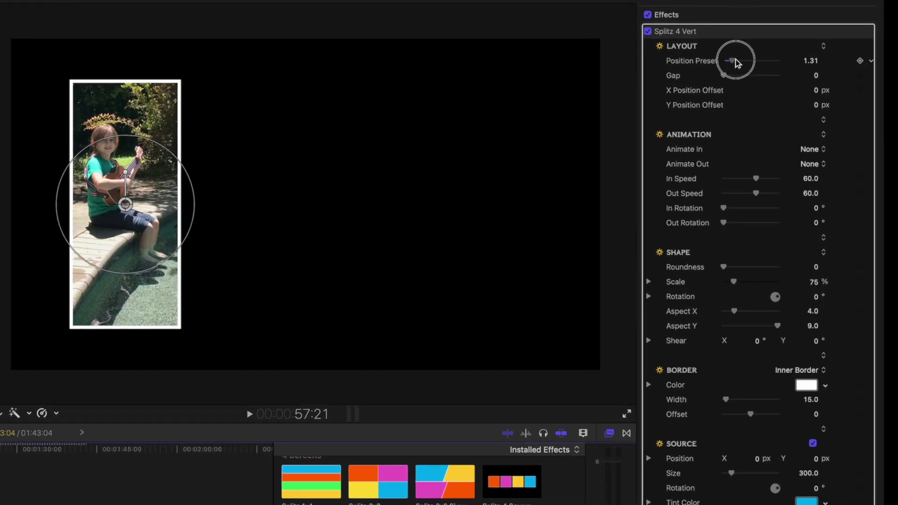
- Enlarge the Splitz source to Size 440.5, centre it on the player, and reset Position Preset to 1.0
{"action": "mouse_move", "coordinate": [735, 60]}
{"action": "left_mouse_down"}
{"action": "mouse_move", "coordinate": [790, 67]}
{"action": "mouse_move", "coordinate": [720, 66]}
{"action": "mouse_move", "coordinate": [784, 66]}
{"action": "mouse_move", "coordinate": [746, 70]}
{"action": "left_mouse_up"}
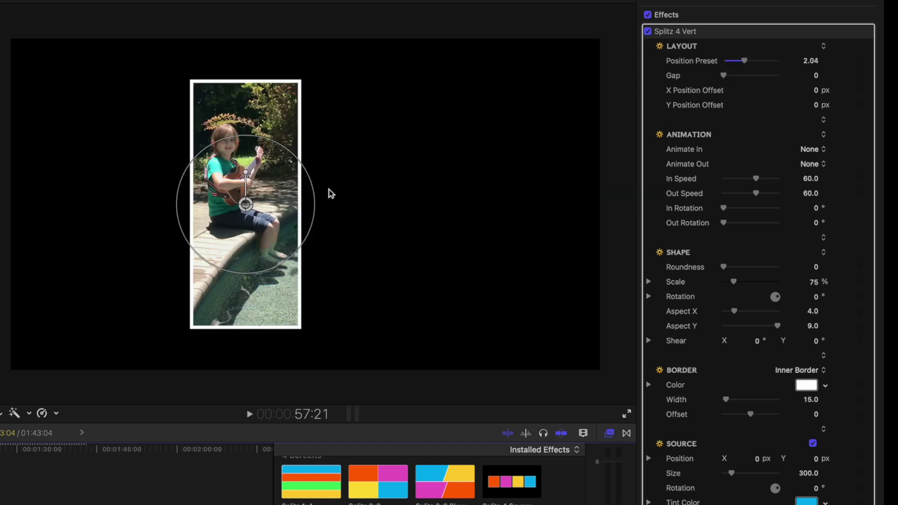
{"action": "mouse_move", "coordinate": [251, 214]}
{"action": "left_mouse_down"}
{"action": "mouse_move", "coordinate": [292, 213]}
{"action": "mouse_move", "coordinate": [172, 183]}
{"action": "mouse_move", "coordinate": [274, 251]}
{"action": "mouse_move", "coordinate": [248, 214]}
{"action": "mouse_move", "coordinate": [276, 216]}
{"action": "mouse_move", "coordinate": [177, 190]}
{"action": "mouse_move", "coordinate": [291, 196]}
{"action": "mouse_move", "coordinate": [182, 201]}
{"action": "mouse_move", "coordinate": [279, 201]}
{"action": "mouse_move", "coordinate": [207, 202]}
{"action": "mouse_move", "coordinate": [264, 204]}
{"action": "mouse_move", "coordinate": [245, 203]}
{"action": "left_mouse_up"}
{"action": "left_click_drag", "start_coordinate": [273, 148], "coordinate": [304, 125]}
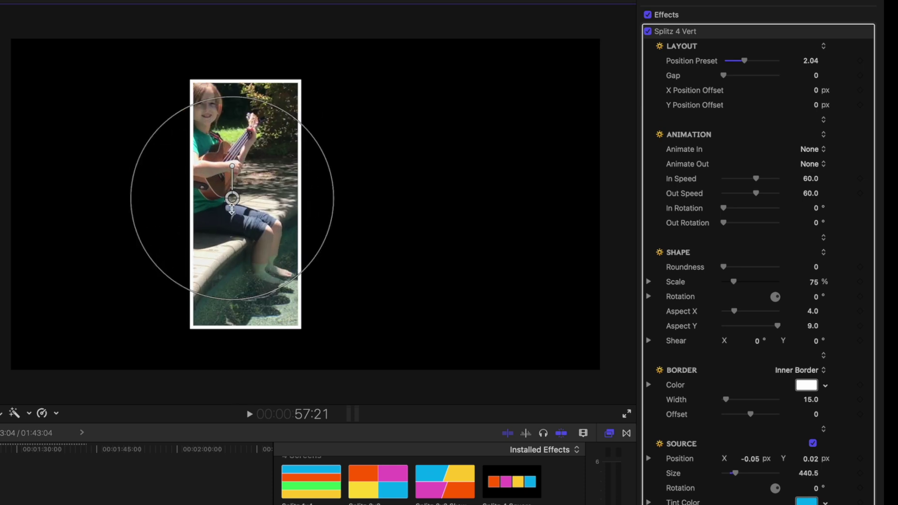
{"action": "left_click_drag", "start_coordinate": [234, 203], "coordinate": [254, 235]}
{"action": "left_click_drag", "start_coordinate": [744, 61], "coordinate": [716, 66]}
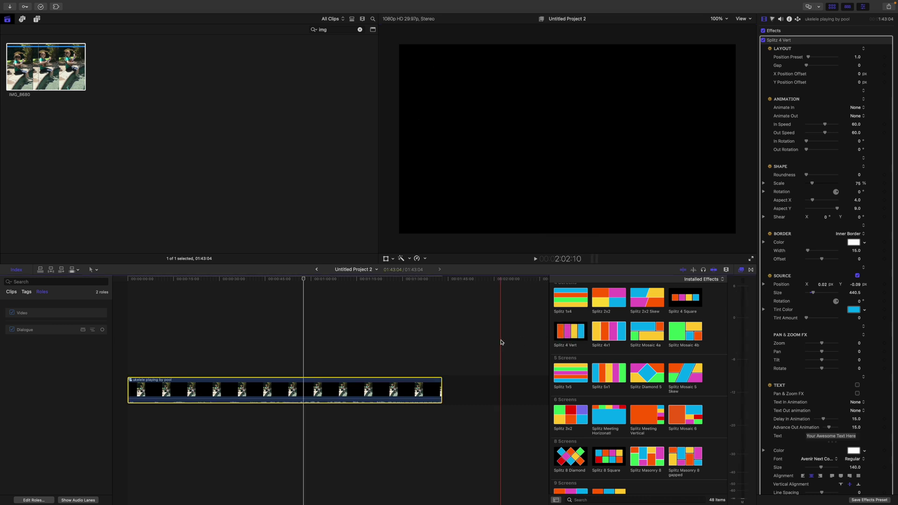
{"action": "scroll", "coordinate": [589, 365], "scroll_direction": "up", "scroll_amount": 1}
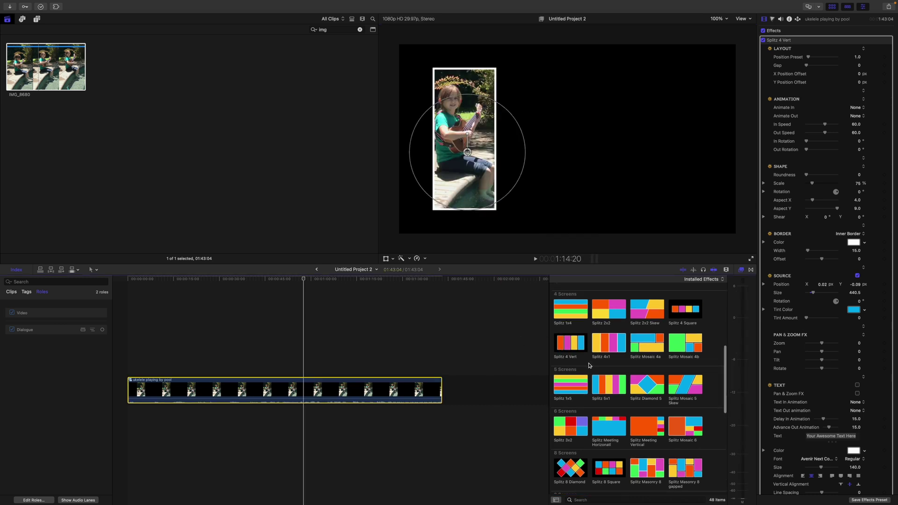